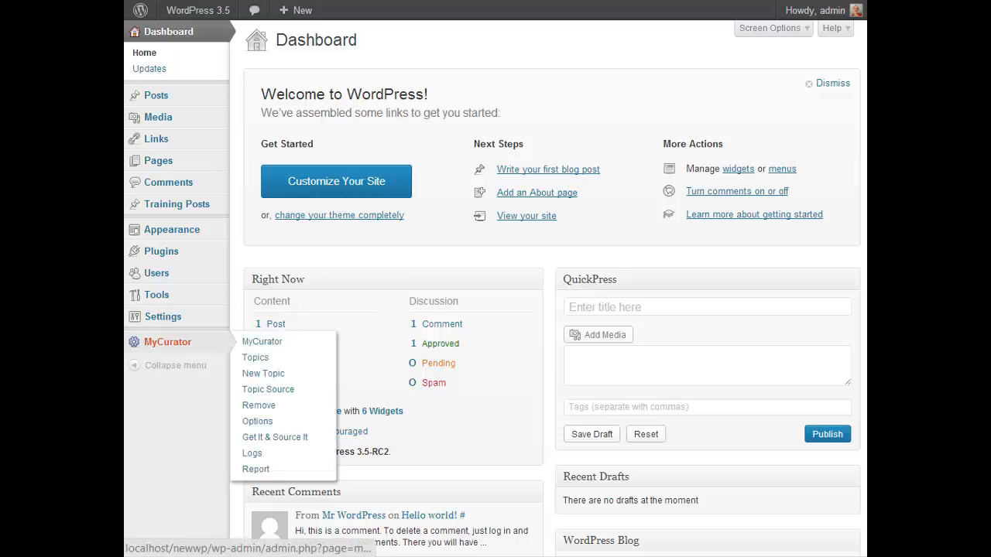
# Open MyCurator's Get It & Source It page and add the Source It bookmarklet to the browser's bookmarks bar
pyautogui.click(163, 342)
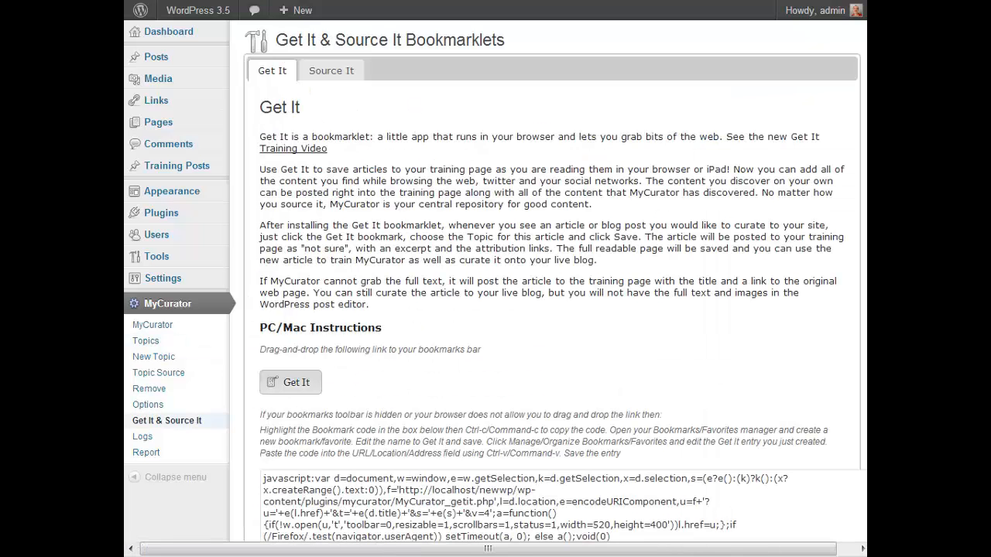
pyautogui.click(332, 70)
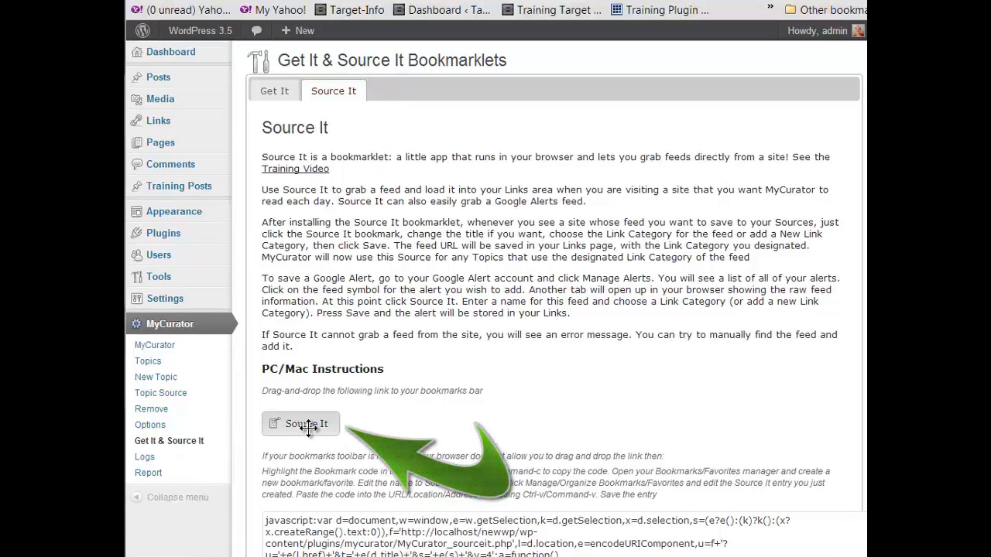
pyautogui.moveTo(308, 428)
pyautogui.mouseDown()
pyautogui.moveTo(367, 364)
pyautogui.moveTo(467, 159)
pyautogui.moveTo(549, 48)
pyautogui.moveTo(600, 24)
pyautogui.moveTo(611, 28)
pyautogui.mouseUp()
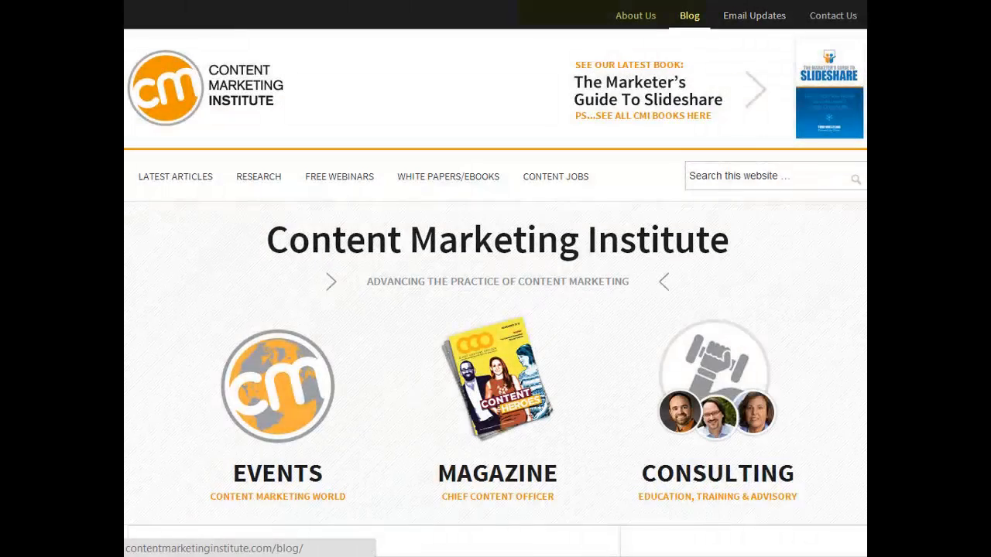
# Run the Source It bookmarklet on the Content Marketing Institute site and shorten the feed name to "Content Marketing Strategy"
pyautogui.click(766, 2)
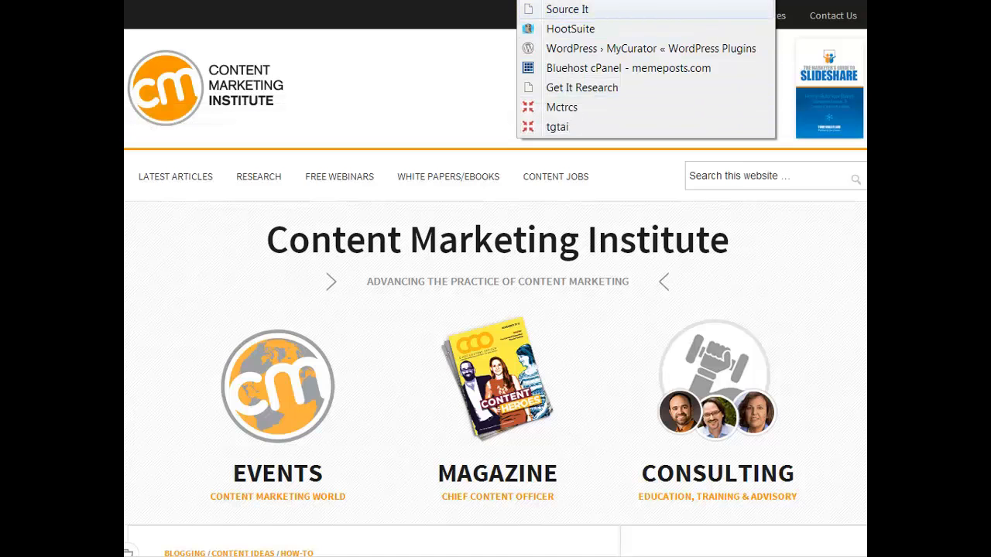
pyautogui.click(582, 87)
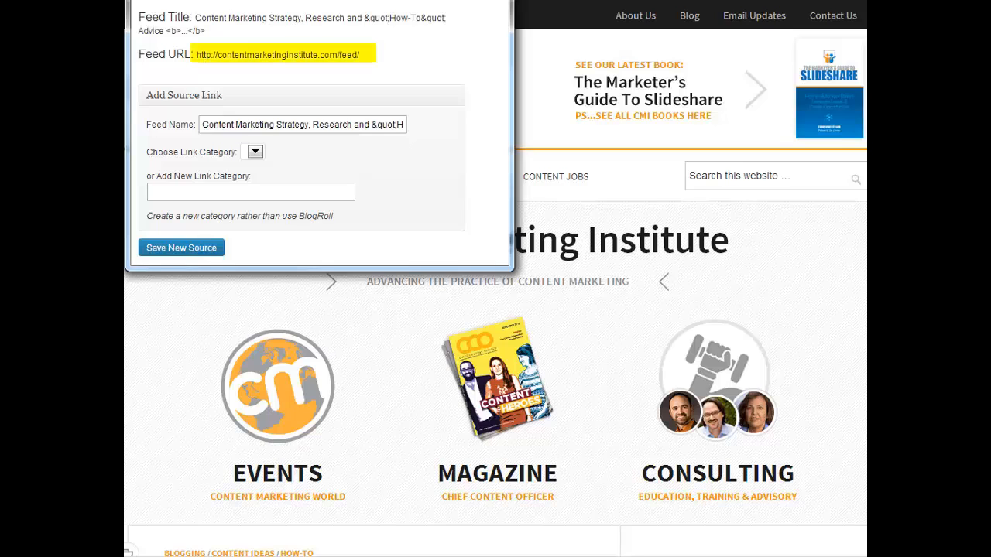
pyautogui.moveTo(310, 125); pyautogui.dragTo(407, 125)
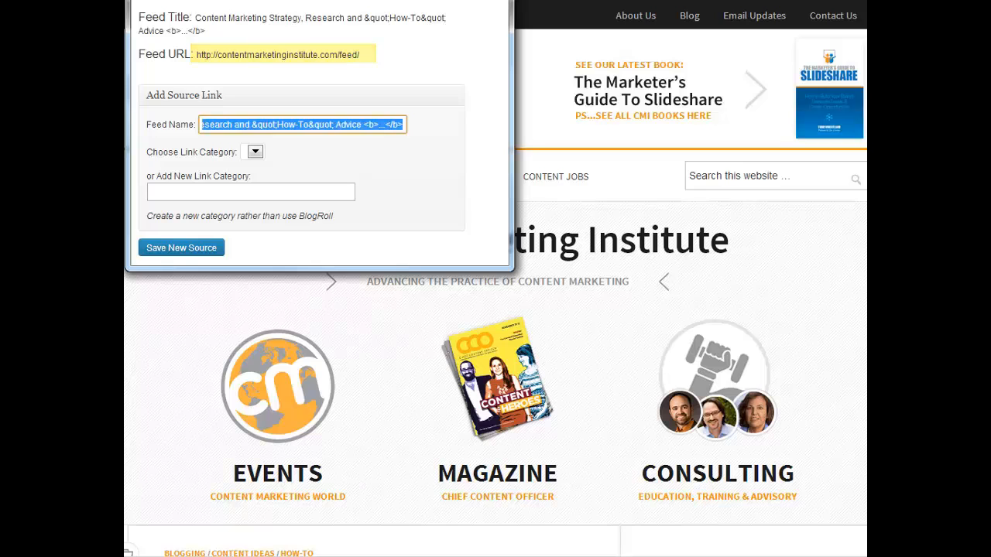
pyautogui.press('BackSpace')
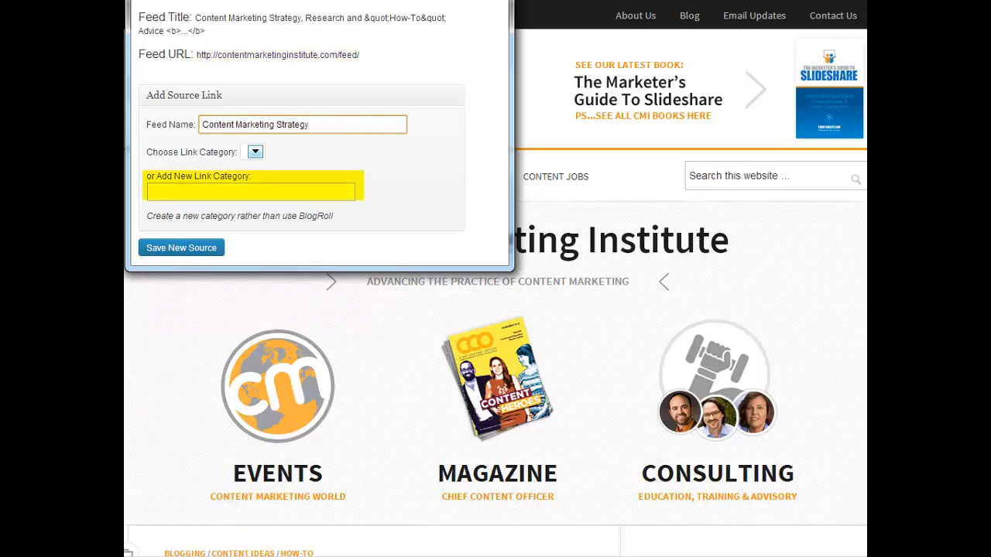
# Assign the feed to a new link category named "Content curation" and save the new source
pyautogui.click(232, 192)
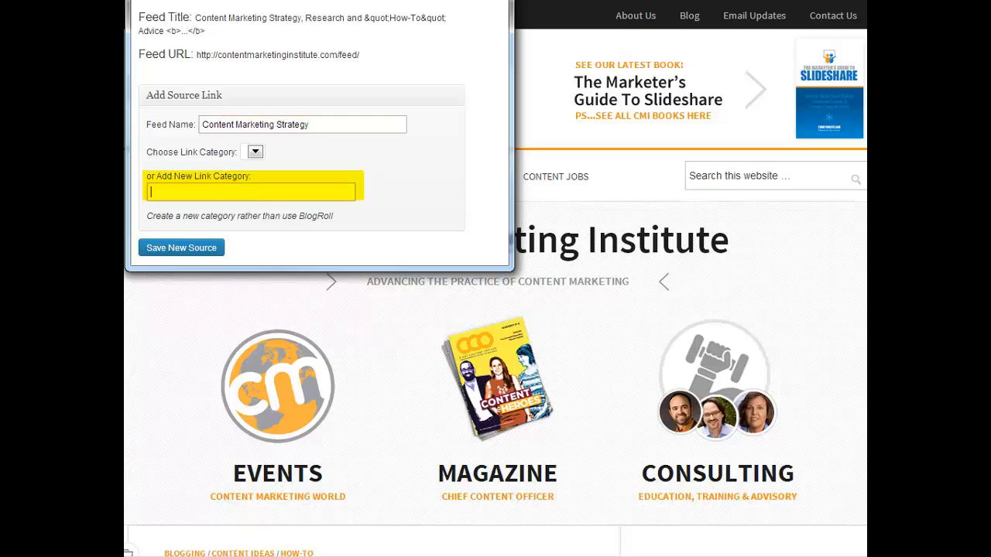
pyautogui.write('Content')
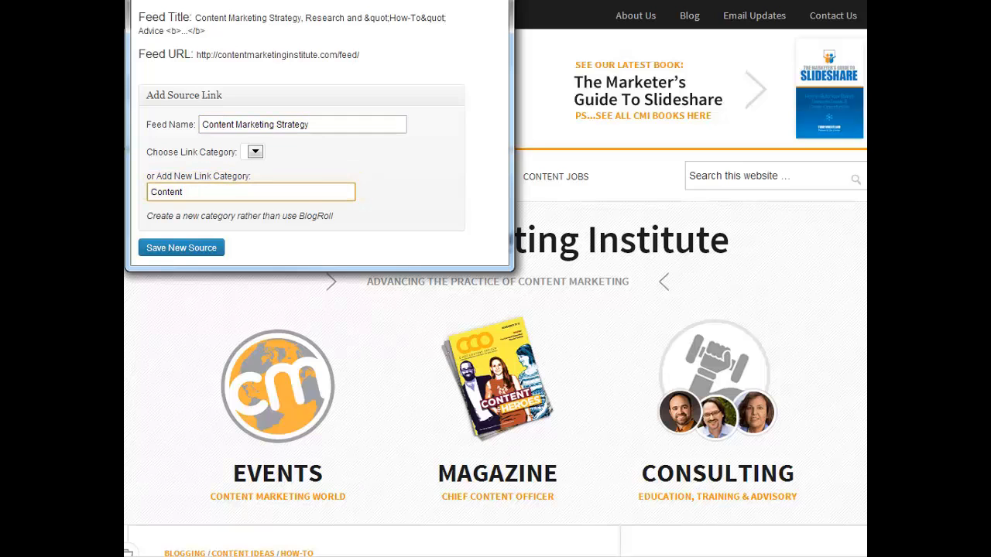
pyautogui.write(' curation')
pyautogui.click(181, 248)
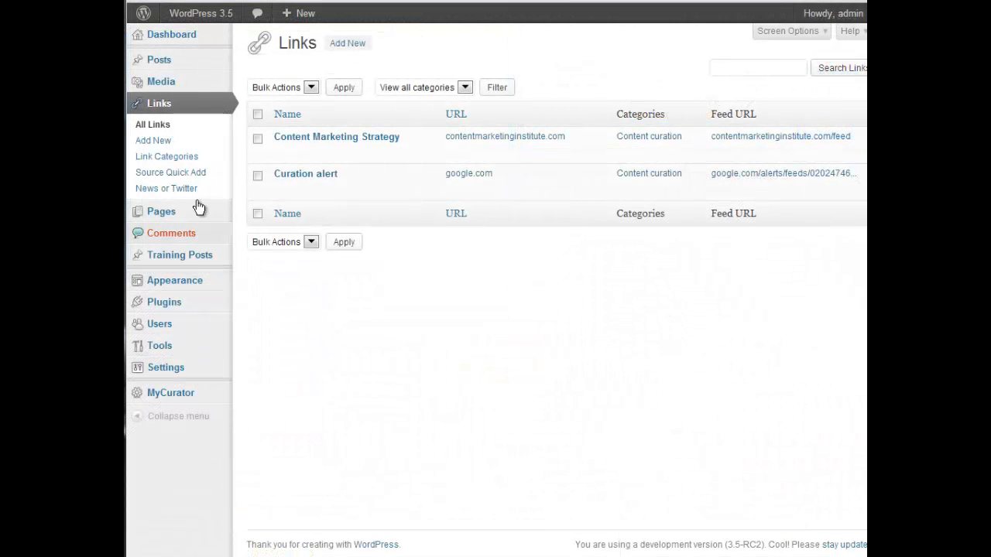
# Open the Source Quick Add form in WordPress, and copy the link address of the Social feed from TechCrunch's RSS Feeds page
pyautogui.moveTo(319, 159)
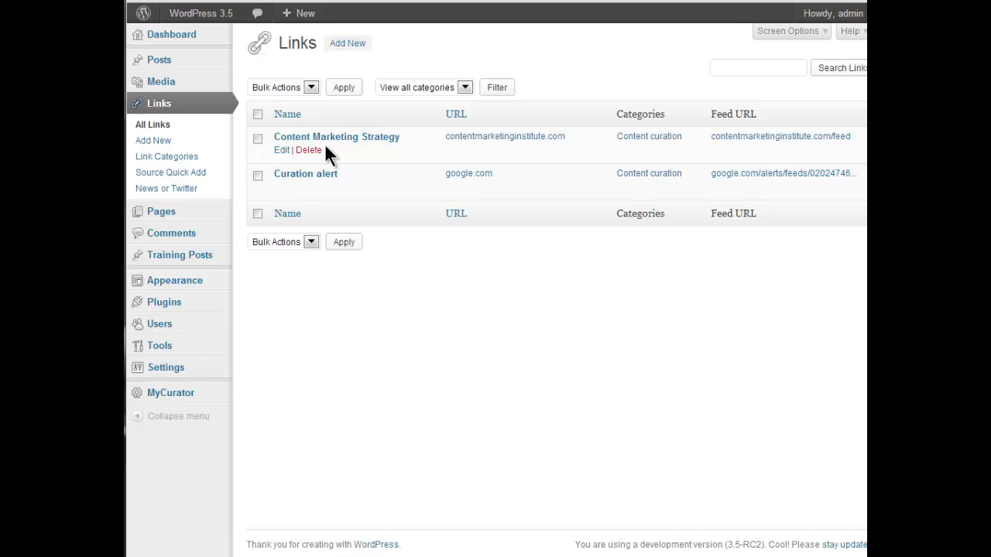
pyautogui.click(186, 179)
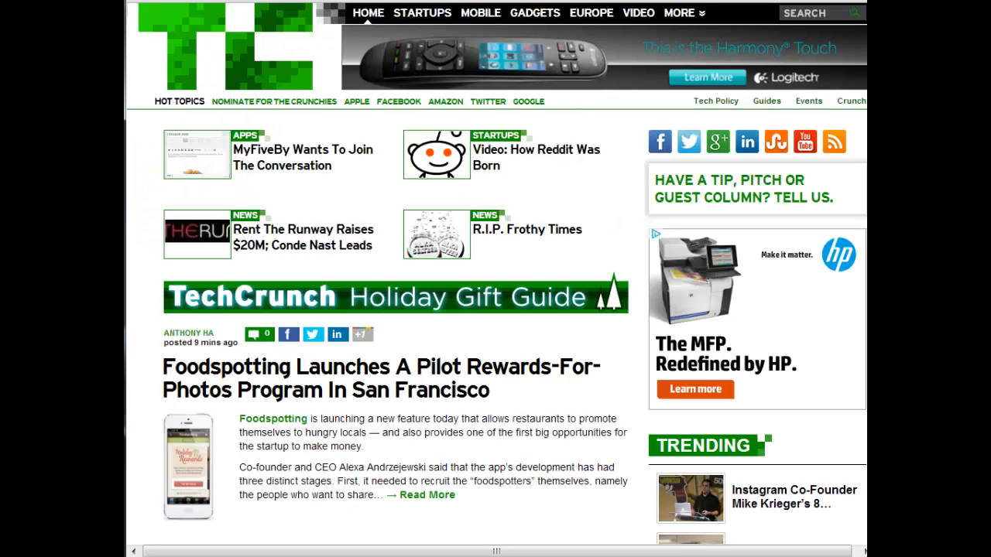
pyautogui.click(835, 146)
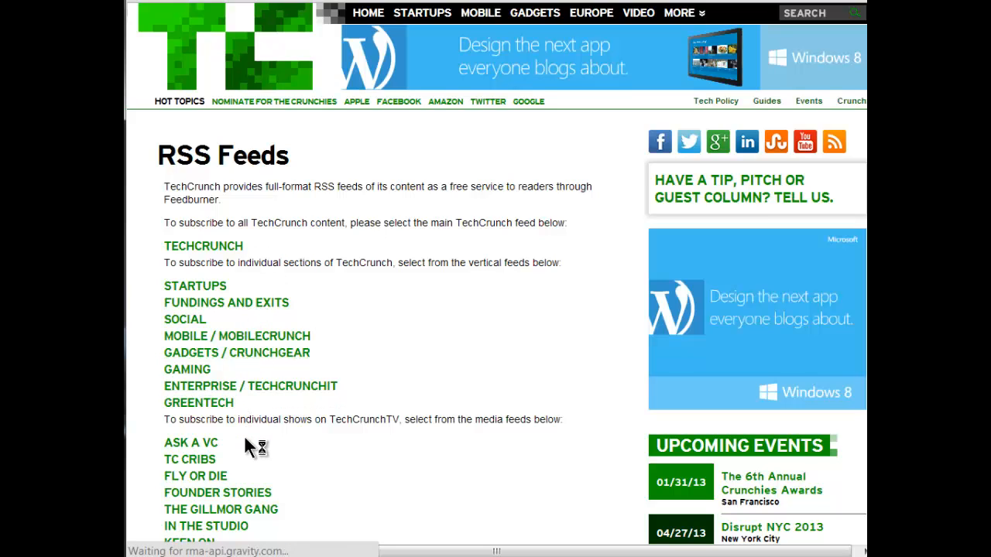
pyautogui.rightClick(193, 321)
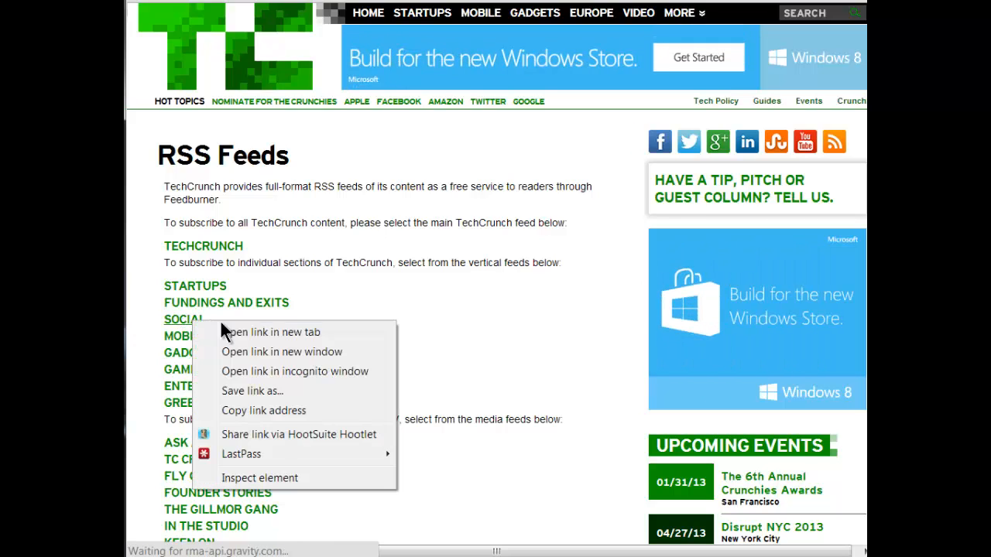
pyautogui.click(269, 411)
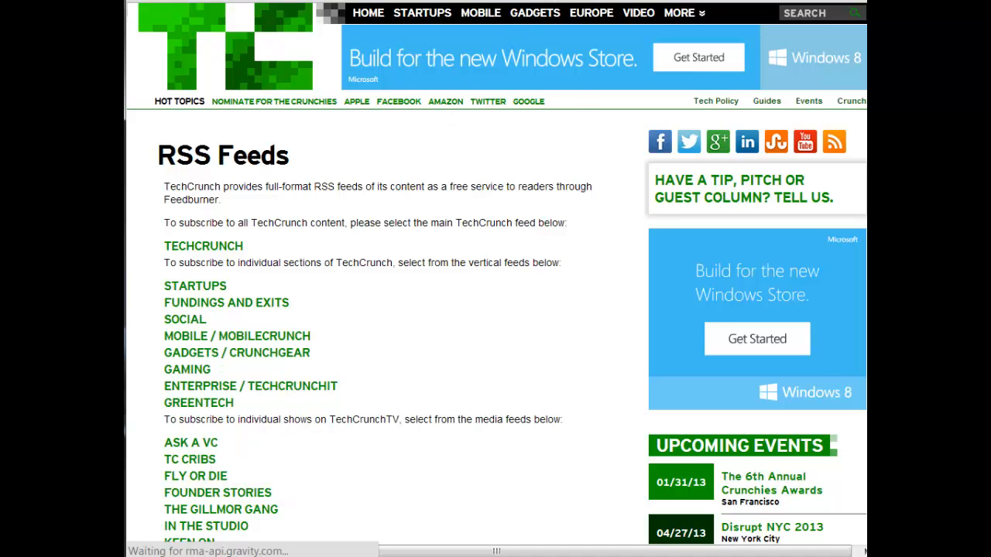
pyautogui.click(460, 1)
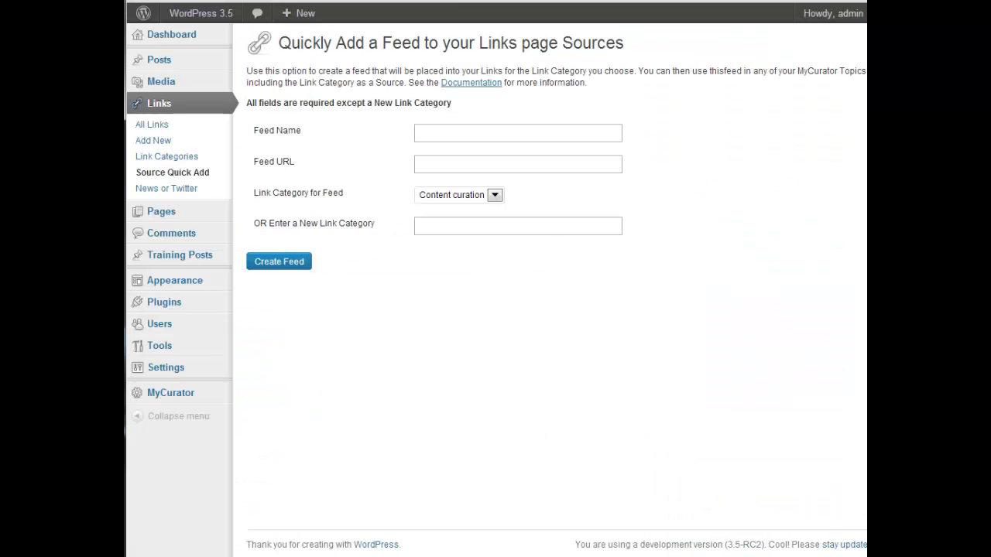
pyautogui.click(419, 162)
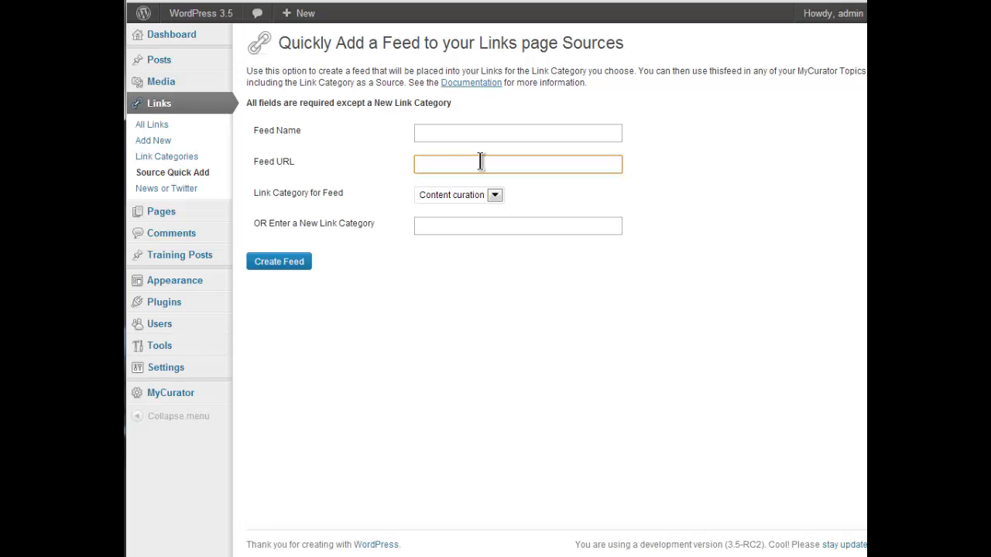
pyautogui.write('http://feeds.feedburner.com/TechCrunch/social')
pyautogui.click(441, 121)
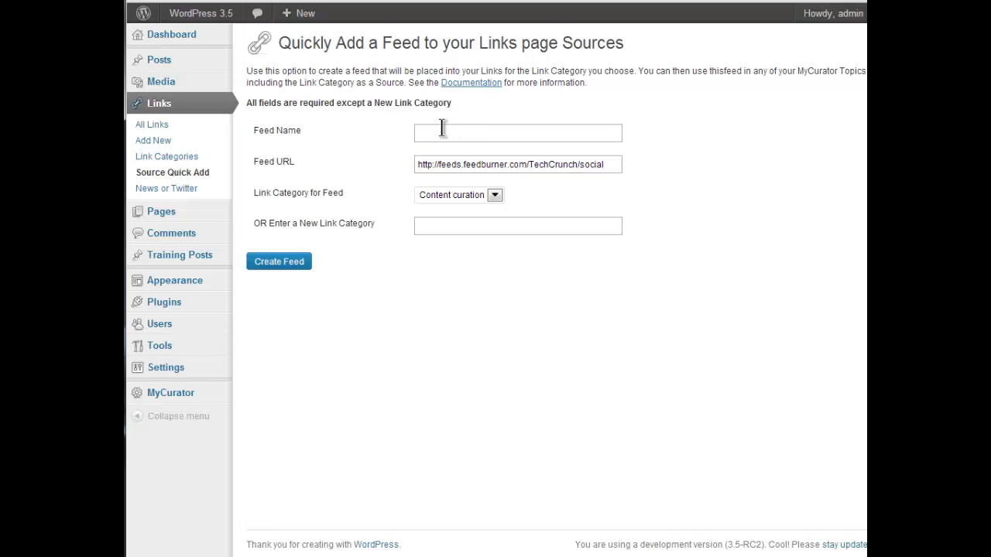
pyautogui.click(442, 132)
pyautogui.write('Te')
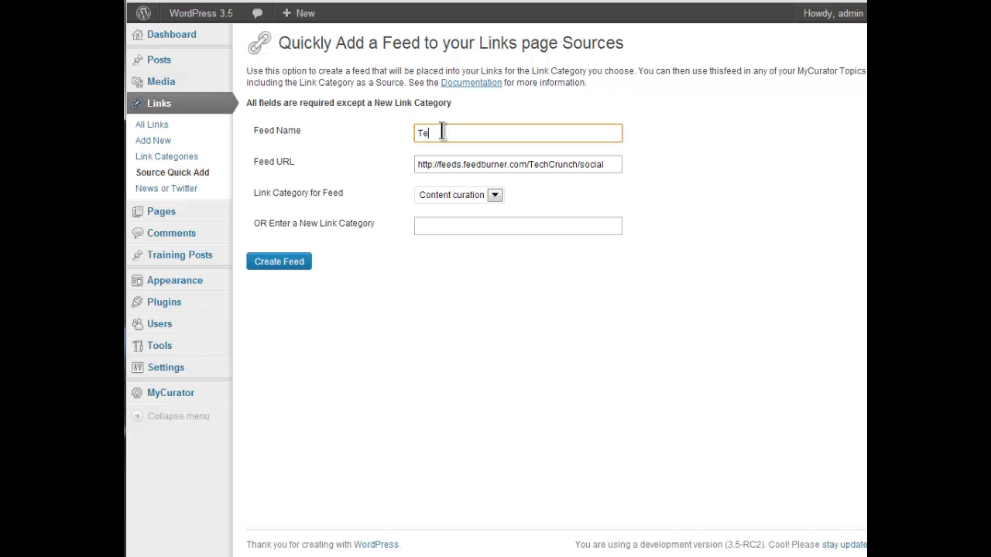
pyautogui.write('chCrunch Sol')
pyautogui.press('BackSpace')
pyautogui.write('cial')
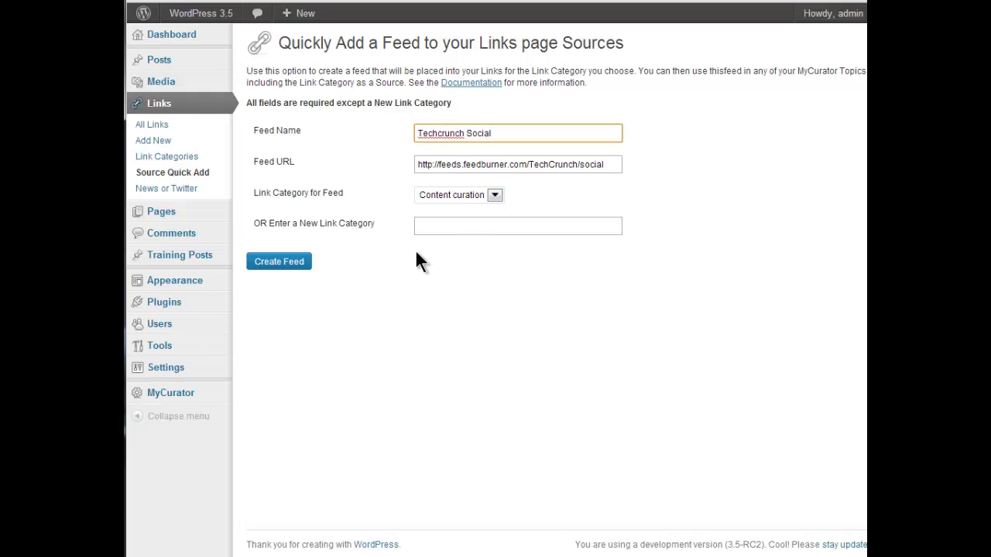
pyautogui.click(283, 270)
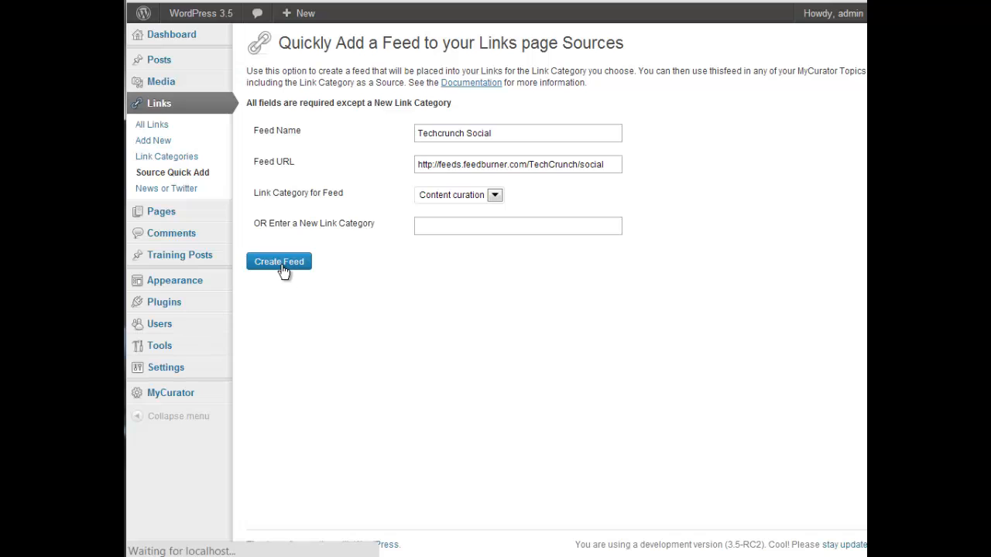
# Try to create a Twitter search feed with the keywords "content curation"
pyautogui.click(177, 191)
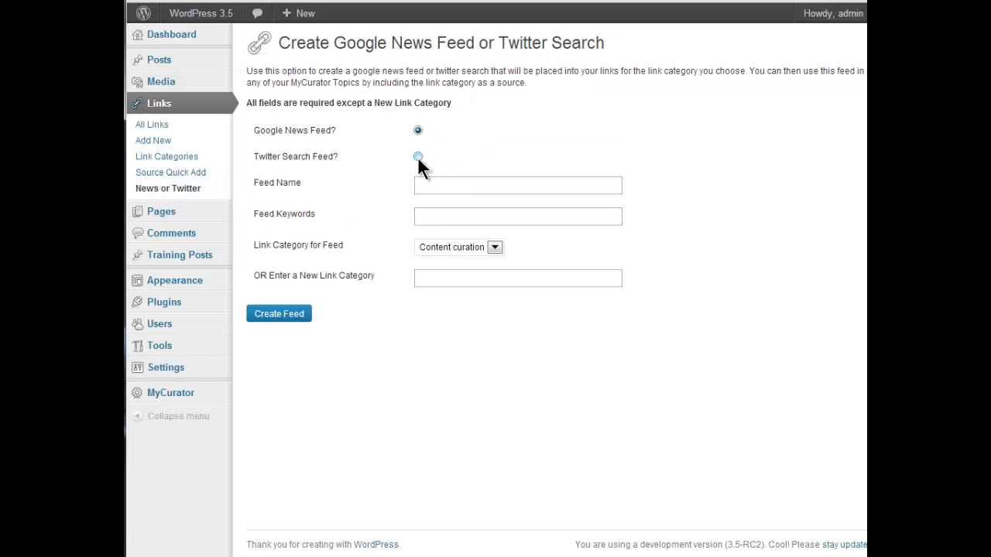
pyautogui.click(429, 214)
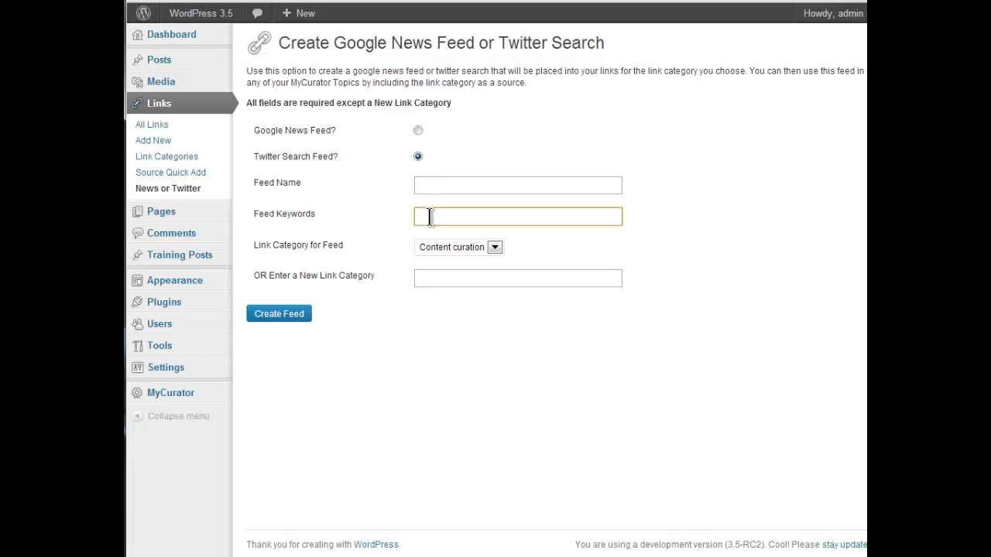
pyautogui.write('content curation')
pyautogui.click(279, 314)
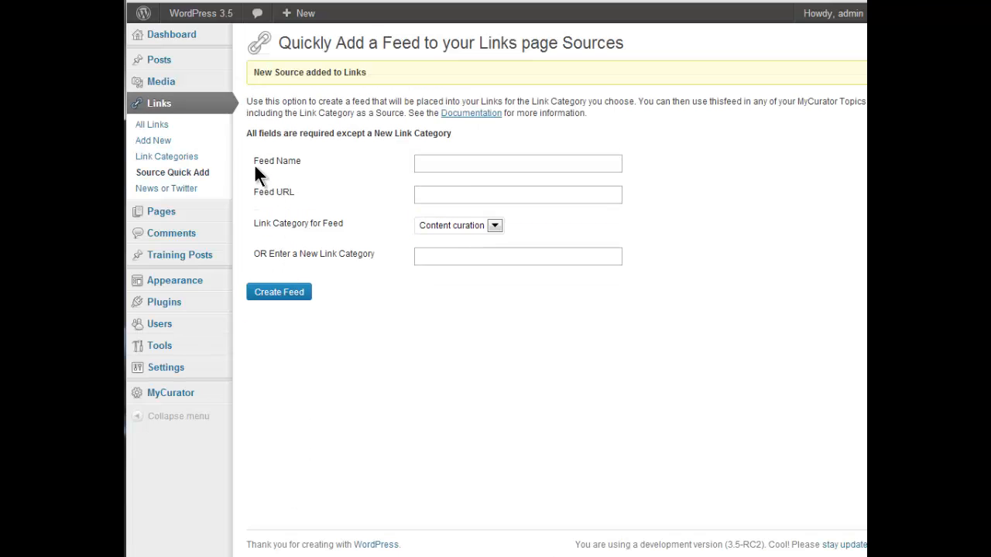
# Display the list of all links to check the saved feed sources
pyautogui.click(154, 126)
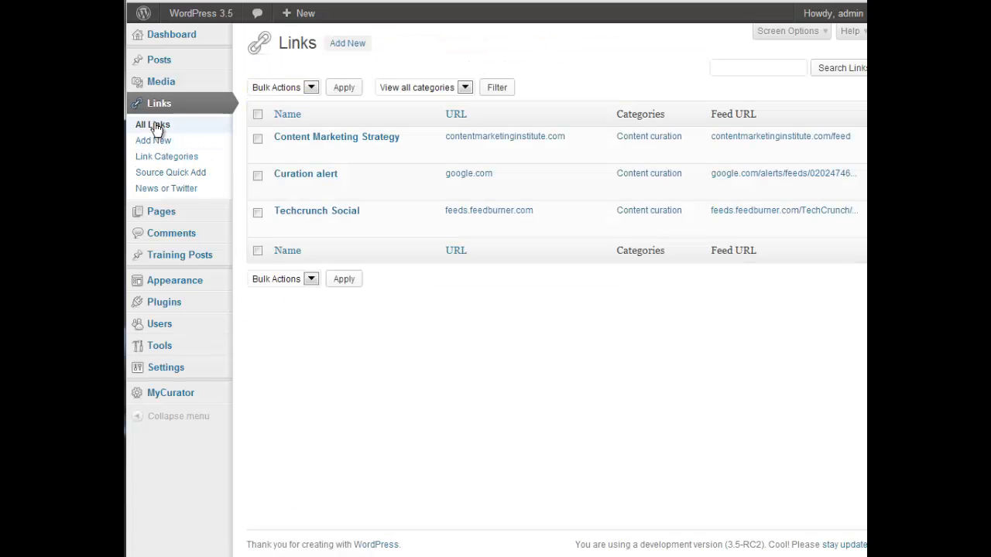